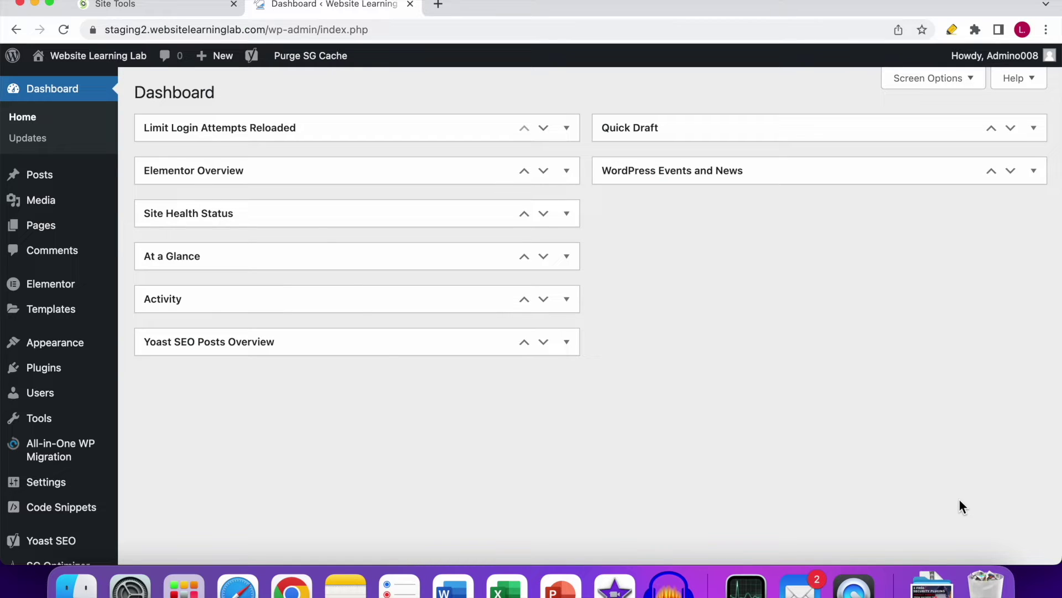
Go to the Add Plugins page from the Plugins menu
{"action": "scroll", "coordinate": [692, 464], "scroll_direction": "down", "scroll_amount": 1}
{"action": "mouse_move", "coordinate": [57, 368]}
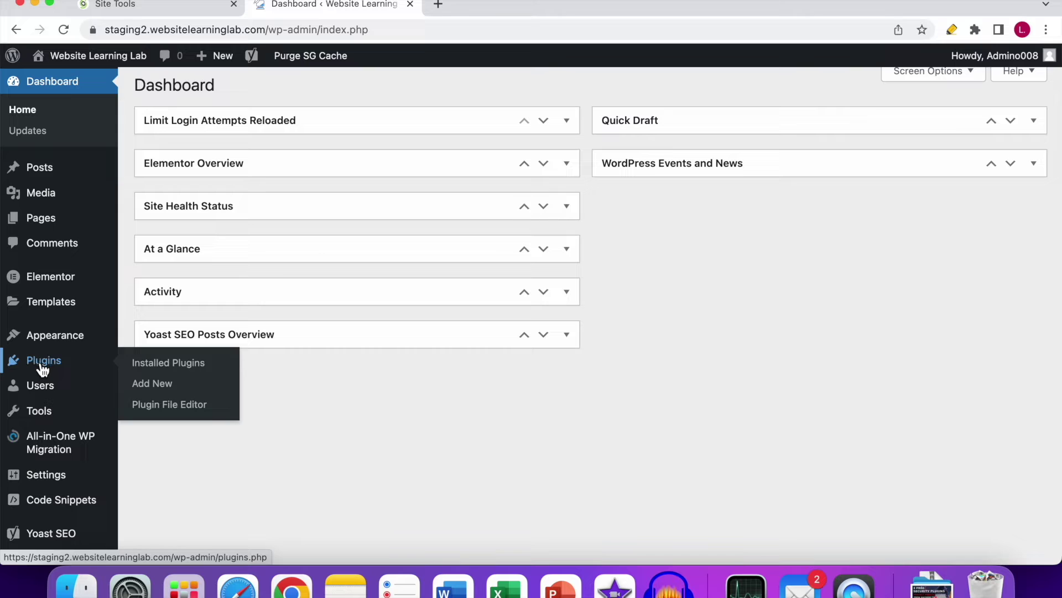
{"action": "left_click", "coordinate": [49, 368]}
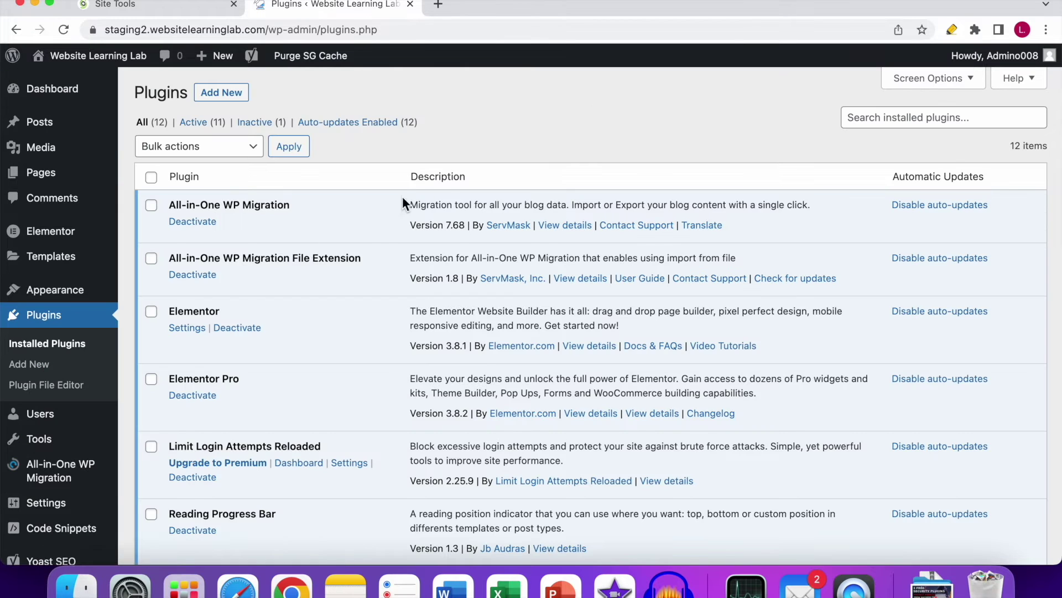
{"action": "left_click", "coordinate": [227, 104]}
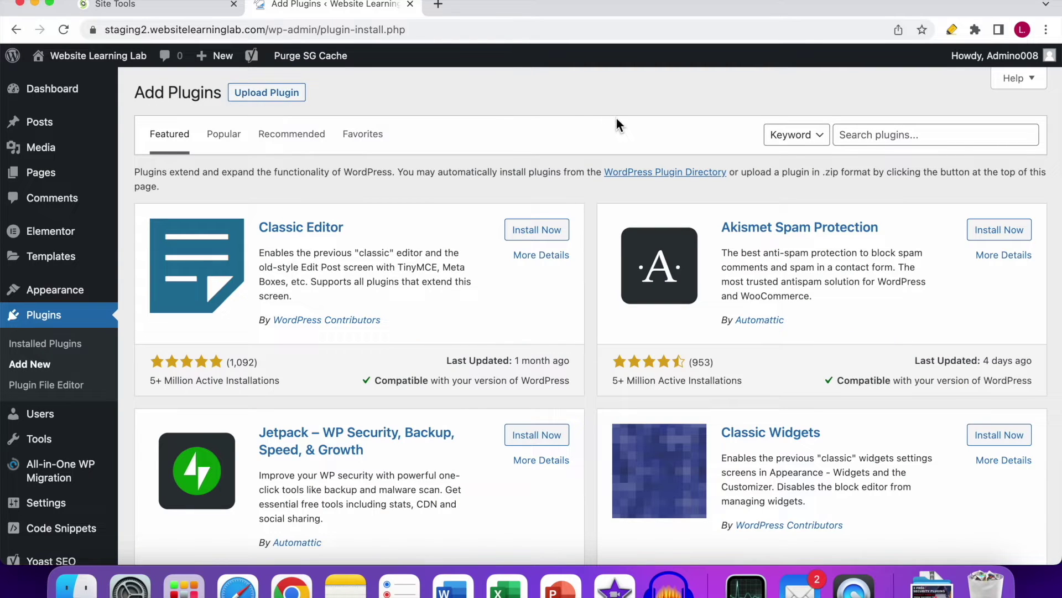
Search the plugin directory for 'All 404 redirect'
{"action": "left_click", "coordinate": [885, 134]}
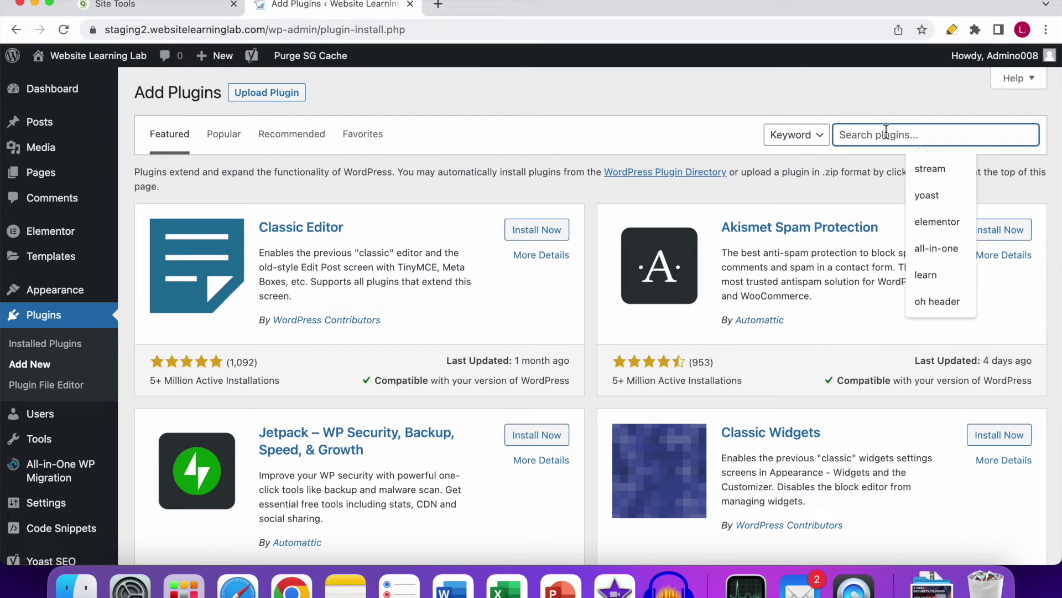
{"action": "type", "text": "All "}
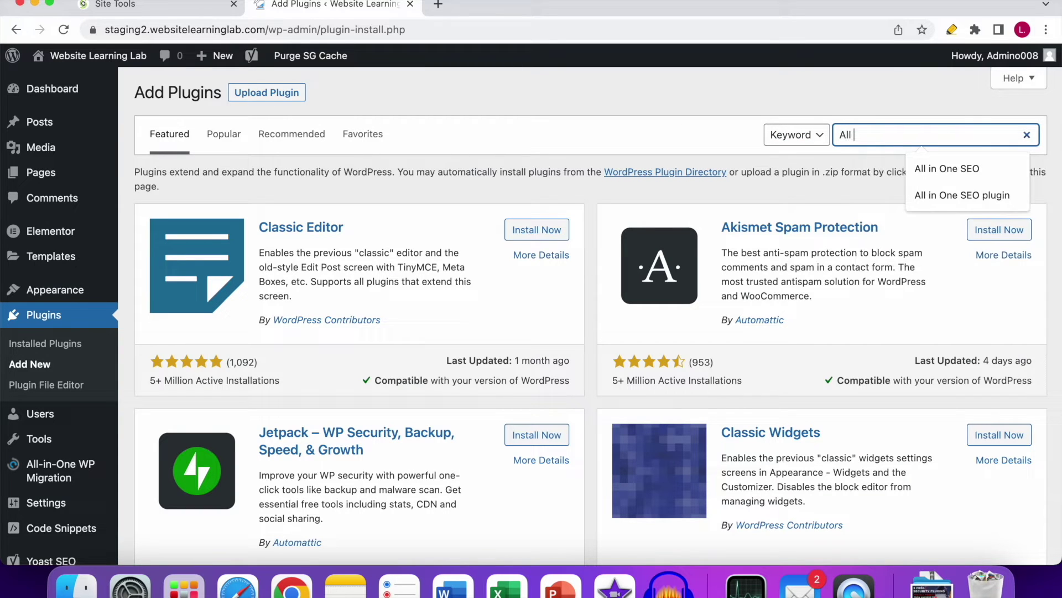
{"action": "type", "text": "4040"}
{"action": "key", "text": "BackSpace"}
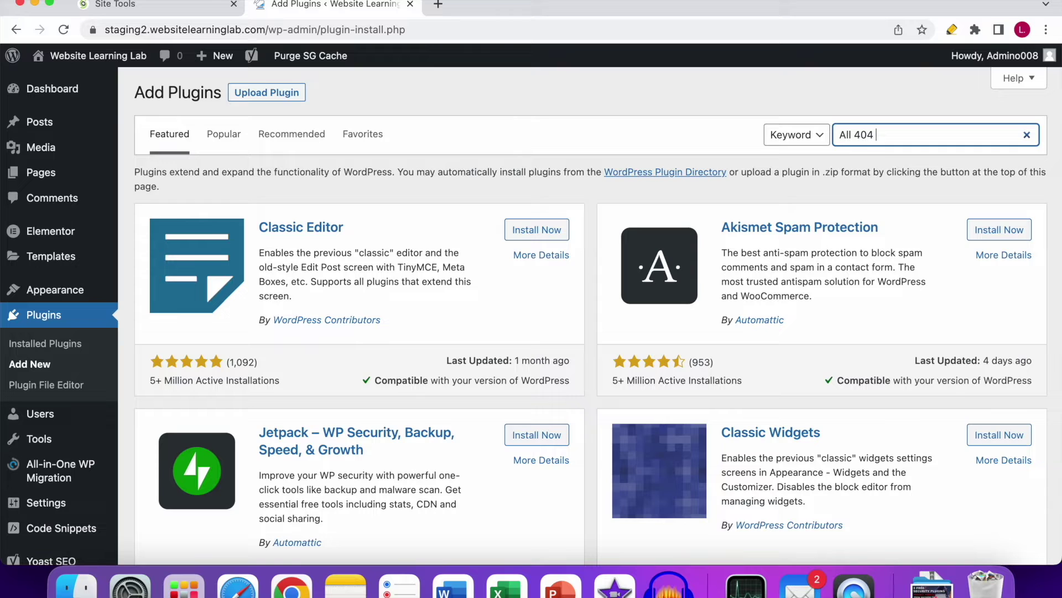
{"action": "type", "text": "redor"}
{"action": "key", "text": "BackSpace"}
{"action": "key", "text": "BackSpace"}
{"action": "type", "text": "irect"}
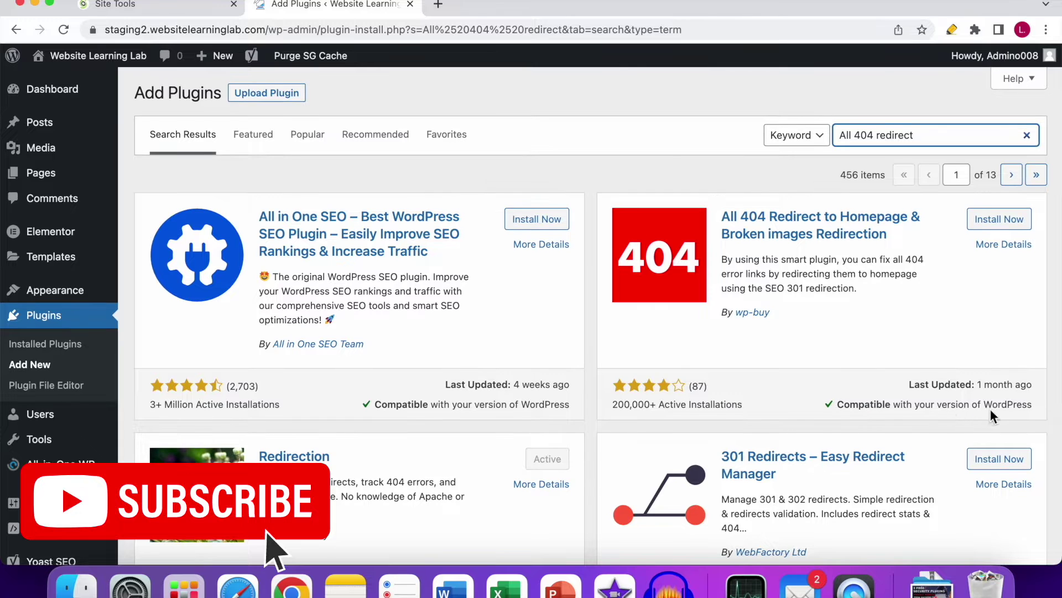
Install the All 404 Redirect to Homepage plugin from the search results, then activate it
{"action": "scroll", "coordinate": [990, 409], "scroll_direction": "down", "scroll_amount": 1}
{"action": "left_click_drag", "start_coordinate": [909, 381], "coordinate": [977, 381]}
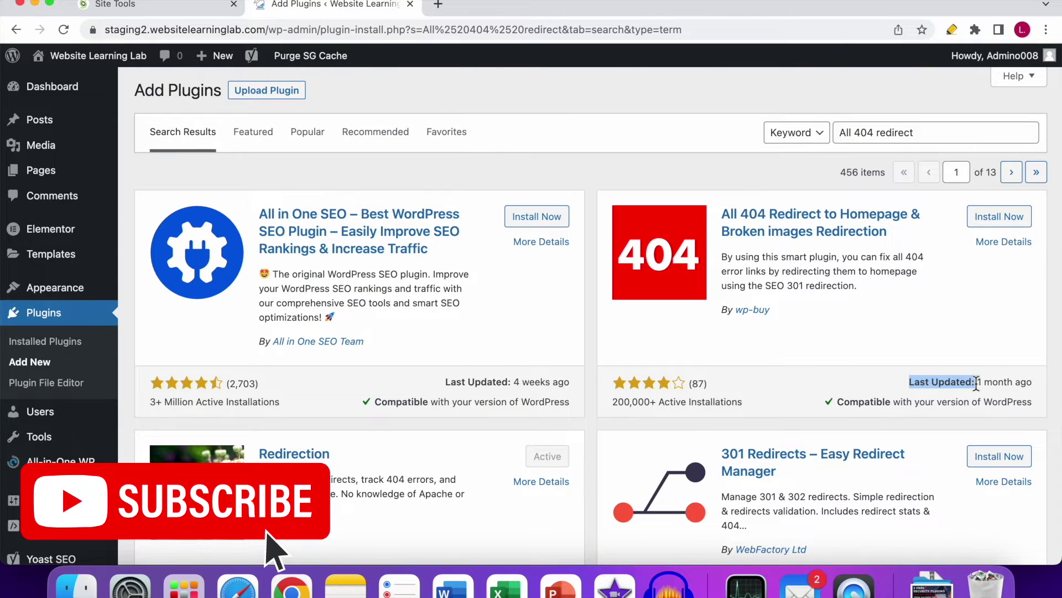
{"action": "scroll", "coordinate": [977, 382], "scroll_direction": "down", "scroll_amount": 1}
{"action": "left_click", "coordinate": [1025, 379]}
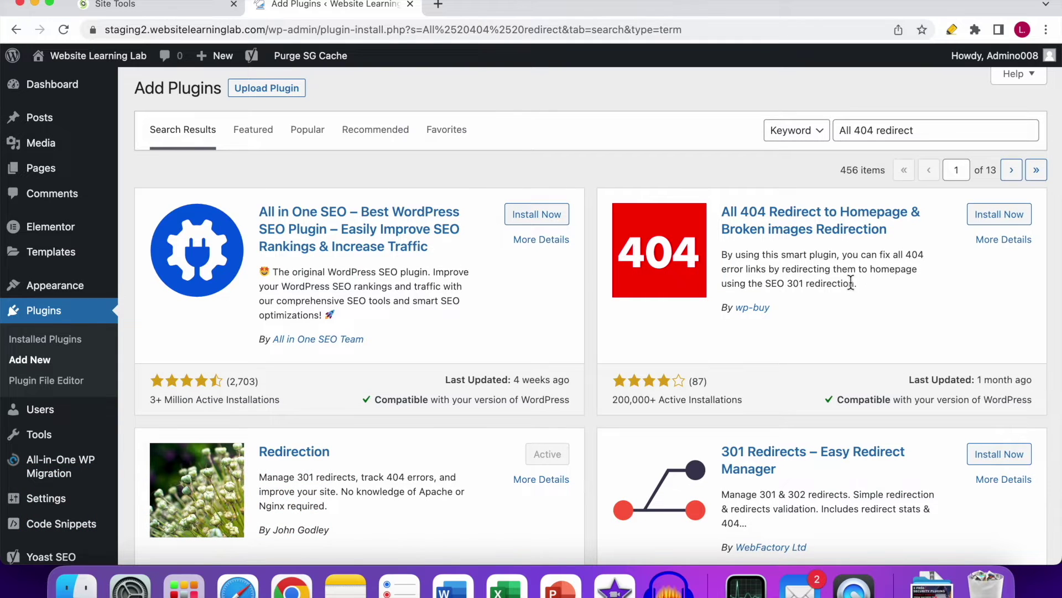
{"action": "left_click", "coordinate": [1017, 223]}
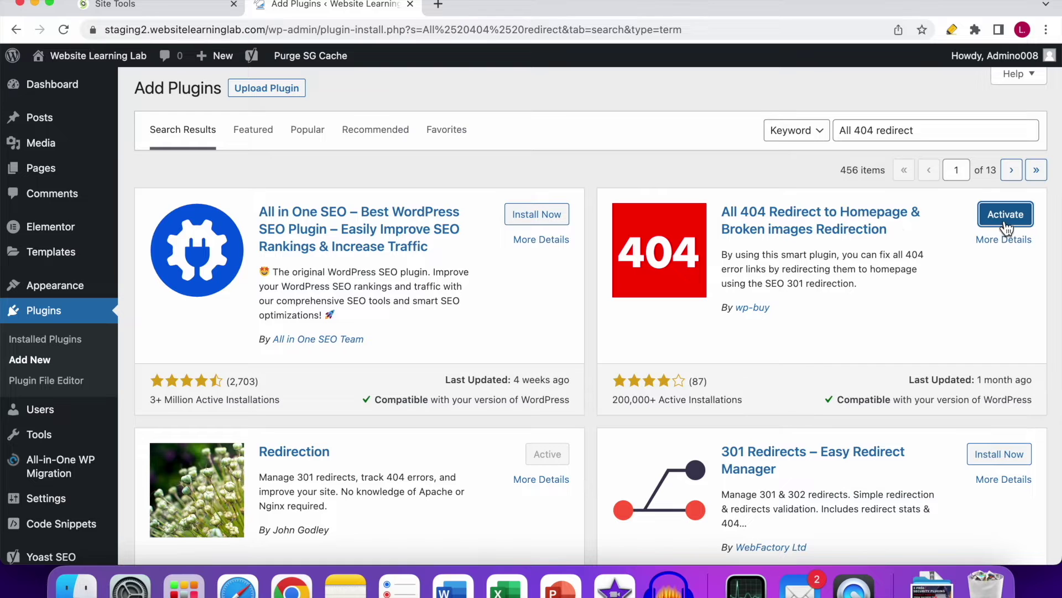
{"action": "left_click", "coordinate": [1022, 221]}
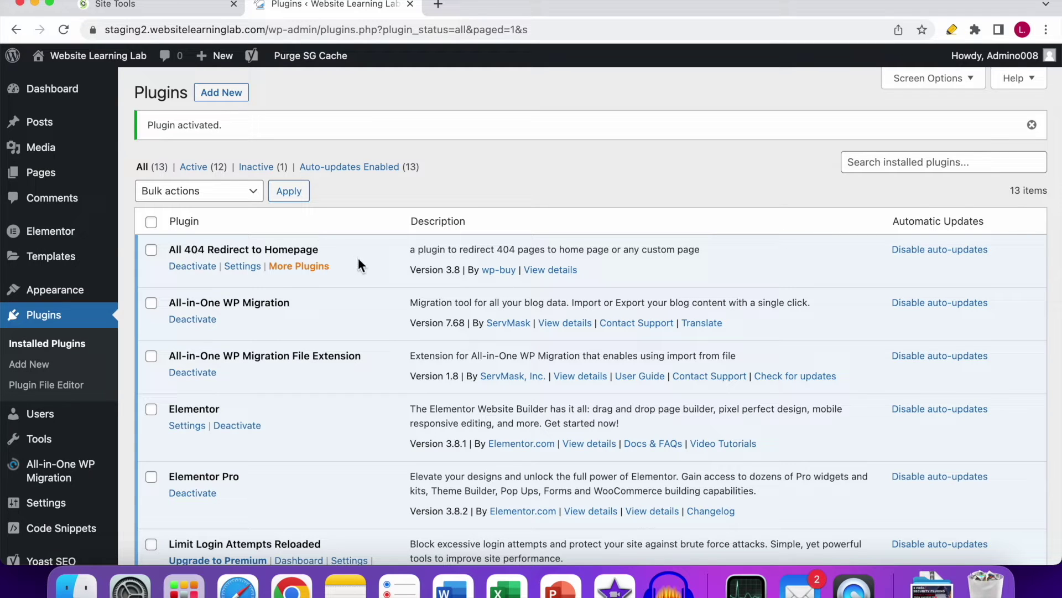
{"action": "scroll", "coordinate": [374, 285], "scroll_direction": "down", "scroll_amount": 3}
{"action": "scroll", "coordinate": [375, 290], "scroll_direction": "up", "scroll_amount": 3}
{"action": "left_click", "coordinate": [243, 270]}
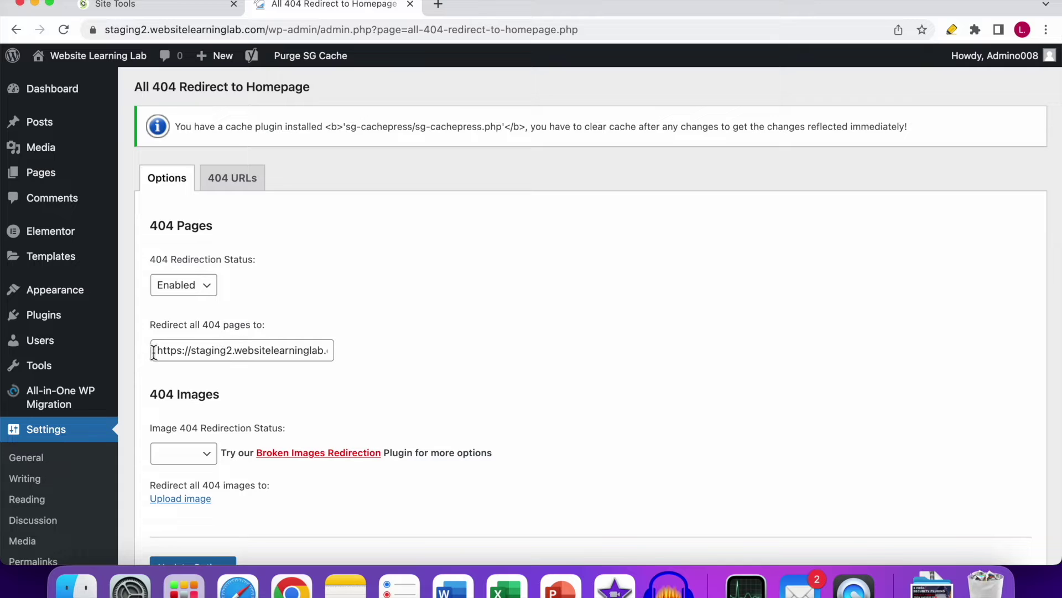
{"action": "left_click_drag", "start_coordinate": [150, 352], "coordinate": [339, 359]}
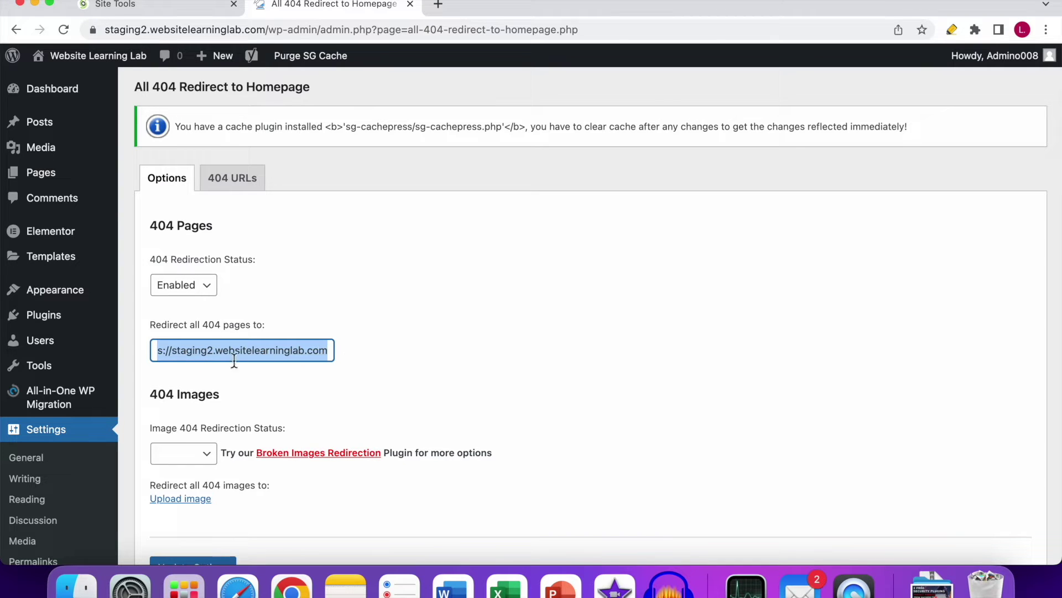
{"action": "left_click", "coordinate": [211, 352]}
{"action": "left_click_drag", "start_coordinate": [210, 353], "coordinate": [167, 353]}
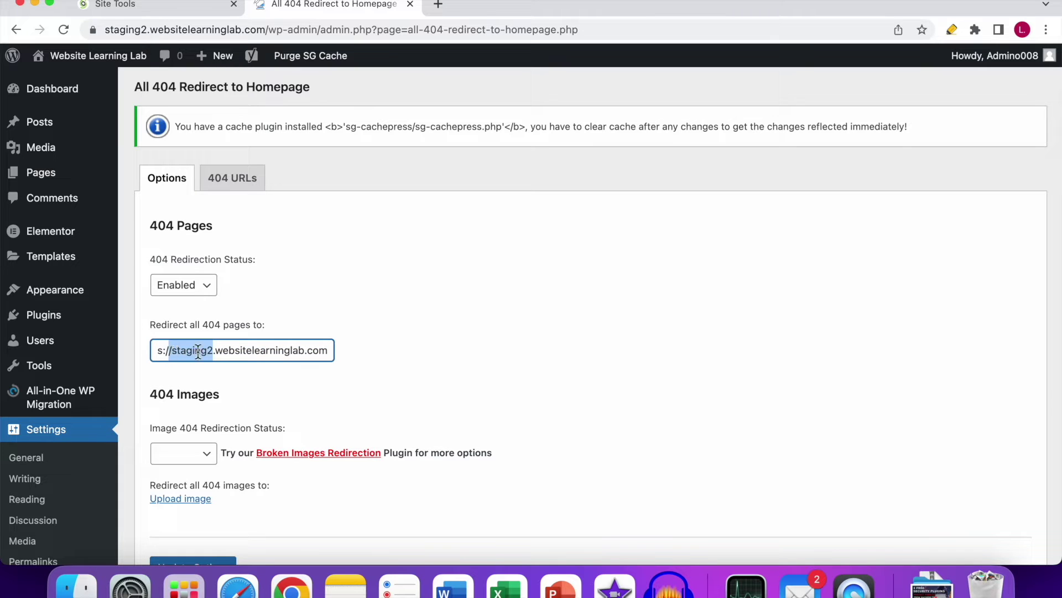
{"action": "left_click", "coordinate": [214, 353]}
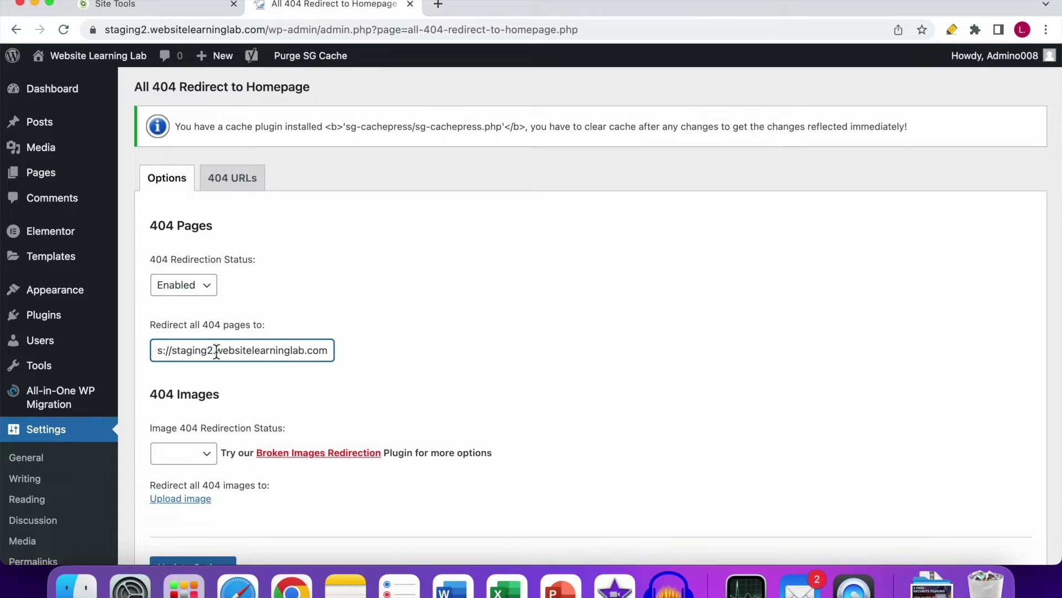
{"action": "left_click_drag", "start_coordinate": [216, 353], "coordinate": [173, 352]}
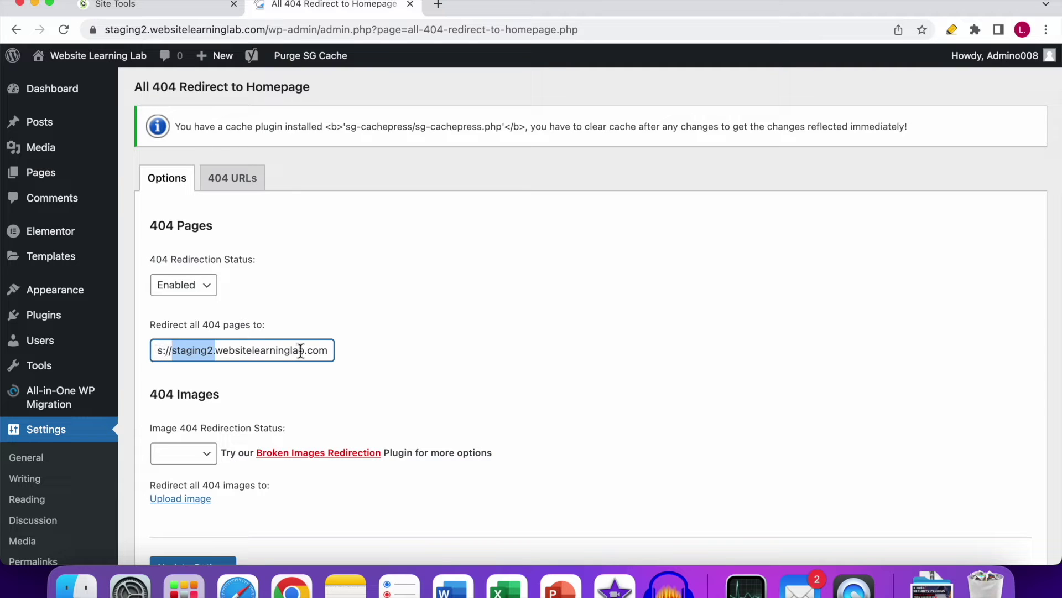
{"action": "left_click", "coordinate": [393, 350]}
{"action": "scroll", "coordinate": [394, 351], "scroll_direction": "down", "scroll_amount": 5}
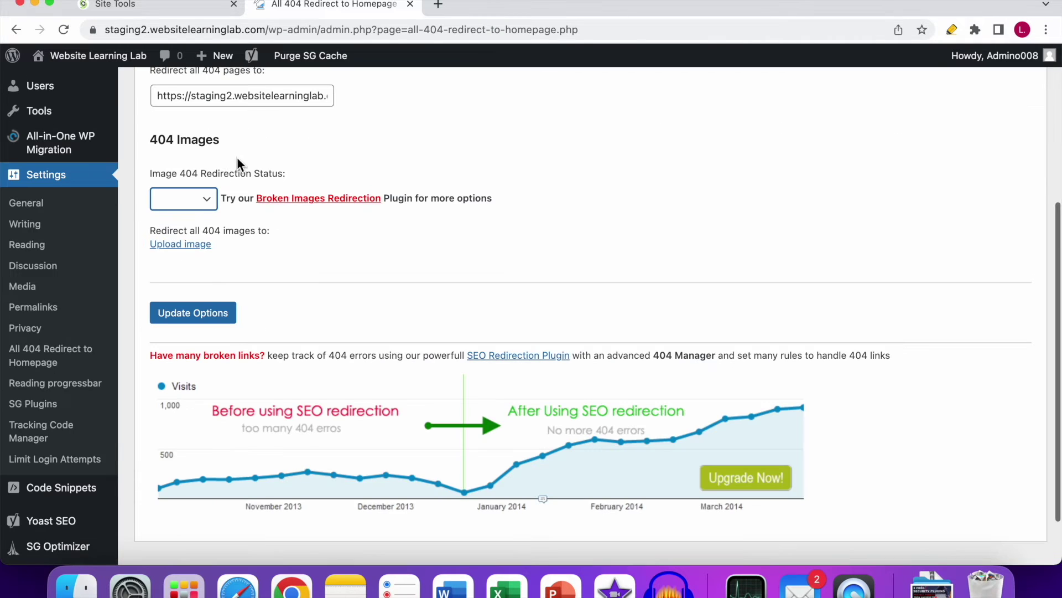
{"action": "scroll", "coordinate": [334, 347], "scroll_direction": "up", "scroll_amount": 5}
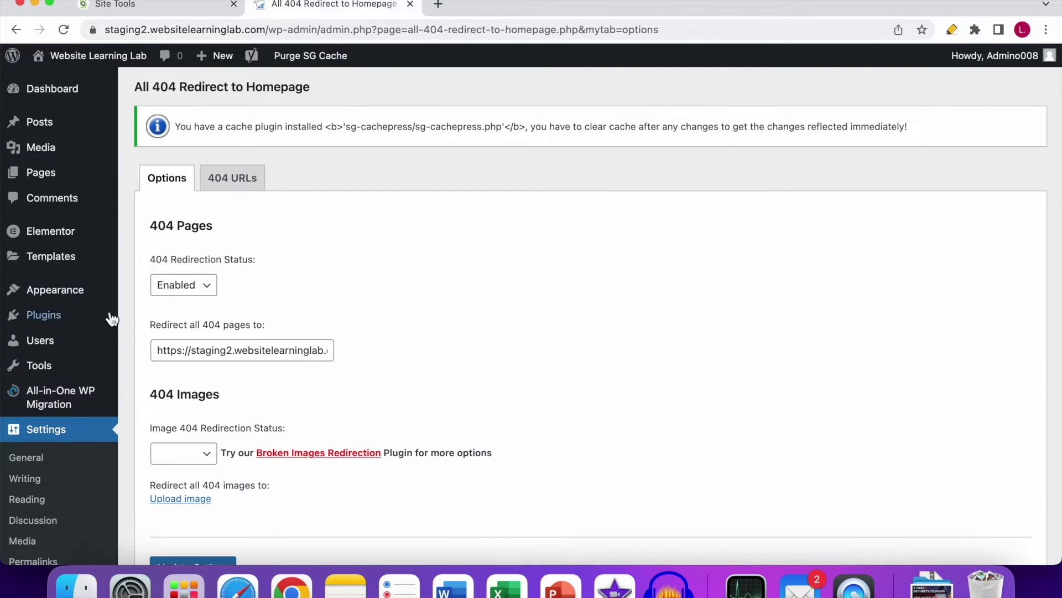
Deactivate All 404 Redirect to Homepage in the installed plugins list
{"action": "left_click", "coordinate": [56, 320]}
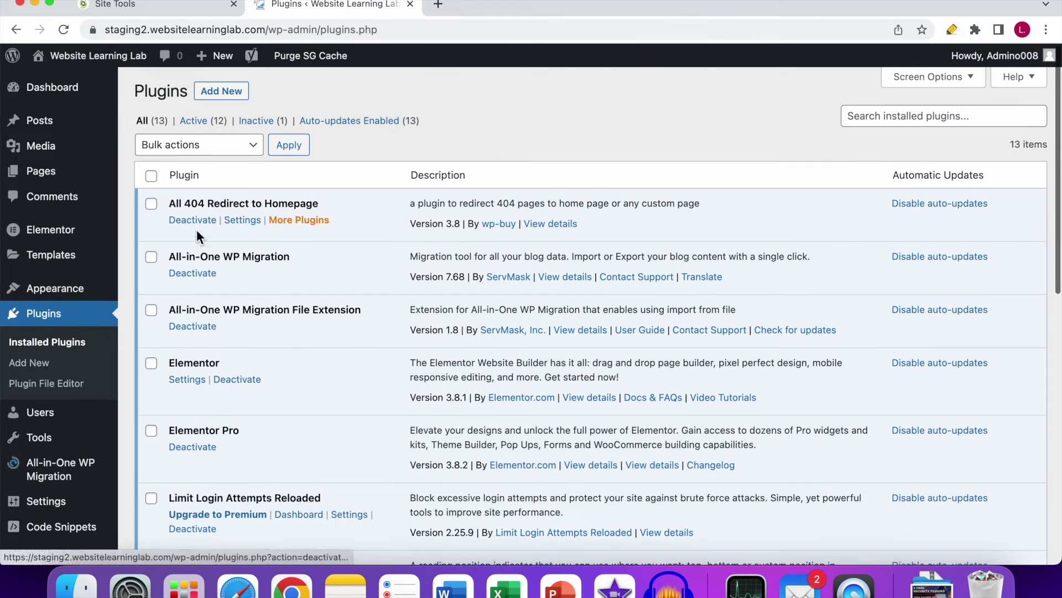
{"action": "scroll", "coordinate": [195, 229], "scroll_direction": "down", "scroll_amount": 1}
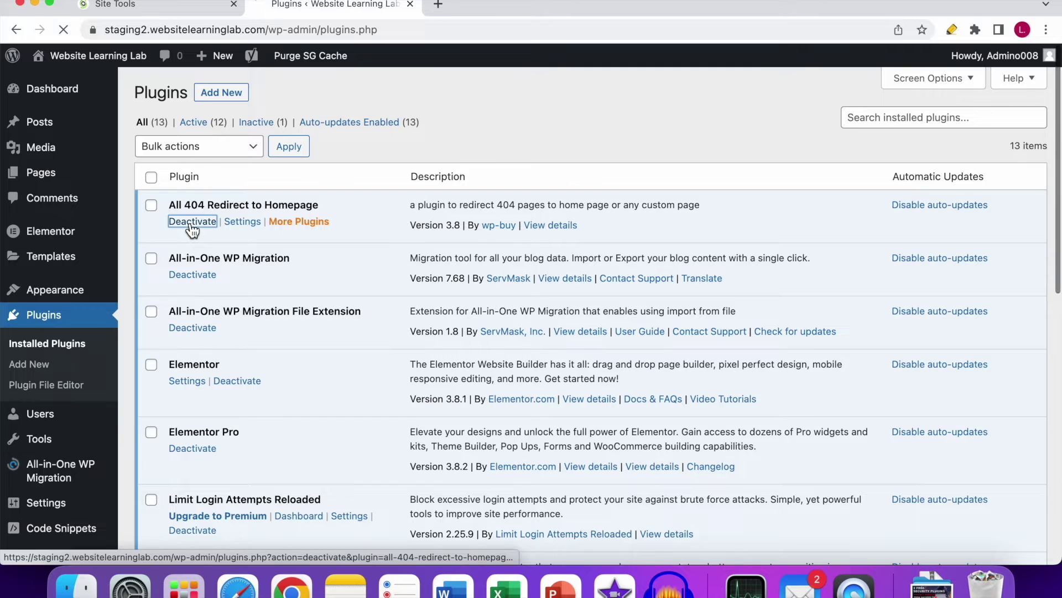
{"action": "left_click", "coordinate": [192, 225]}
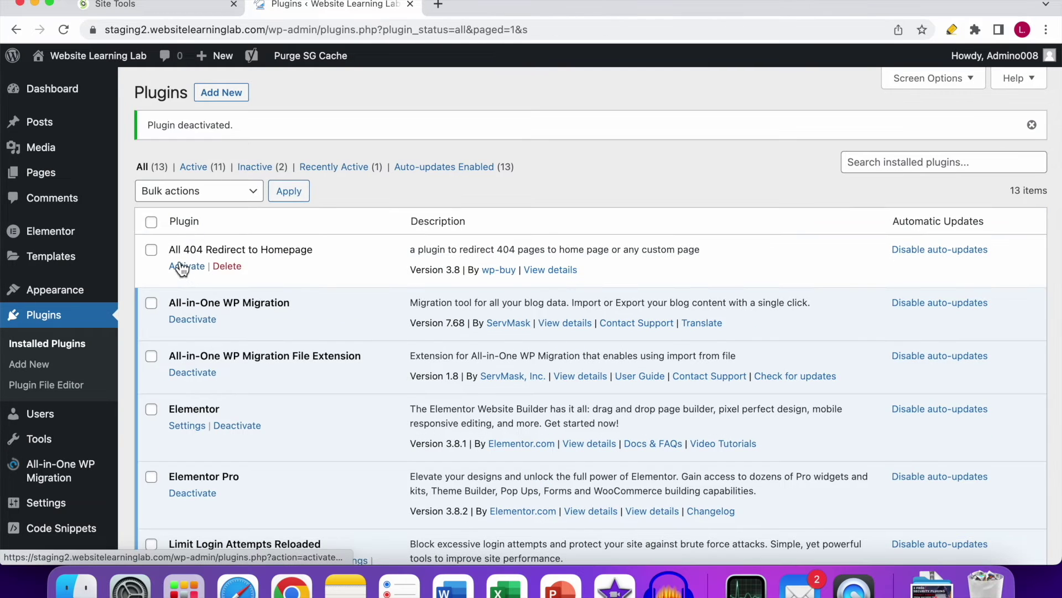
Select the site's base address in the address bar and copy it
{"action": "double_click", "coordinate": [174, 30]}
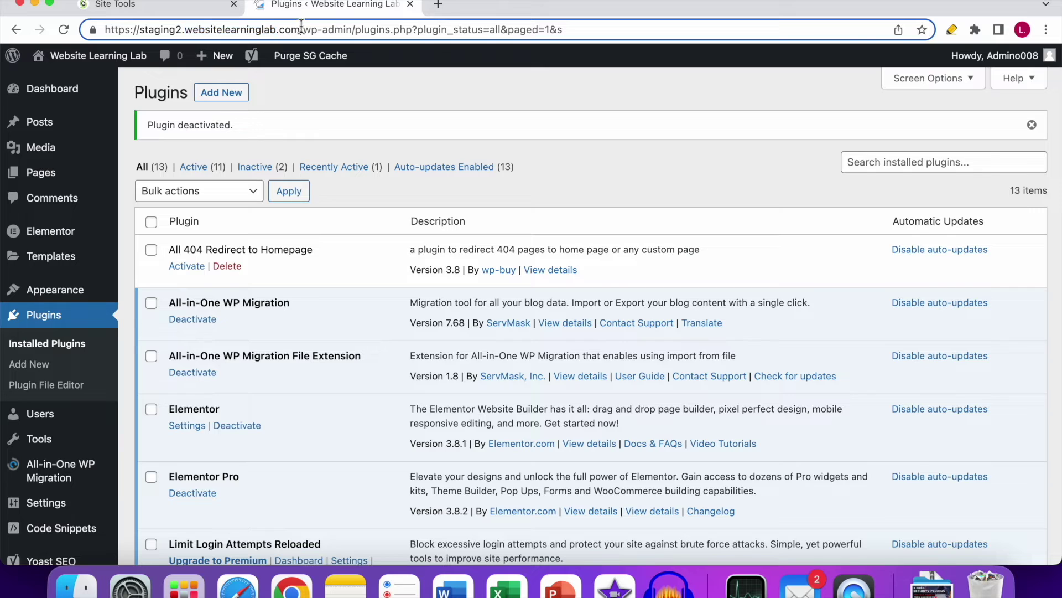
{"action": "left_click_drag", "start_coordinate": [301, 29], "coordinate": [97, 27]}
{"action": "key", "text": "super+c"}
{"action": "right_click", "coordinate": [132, 29]}
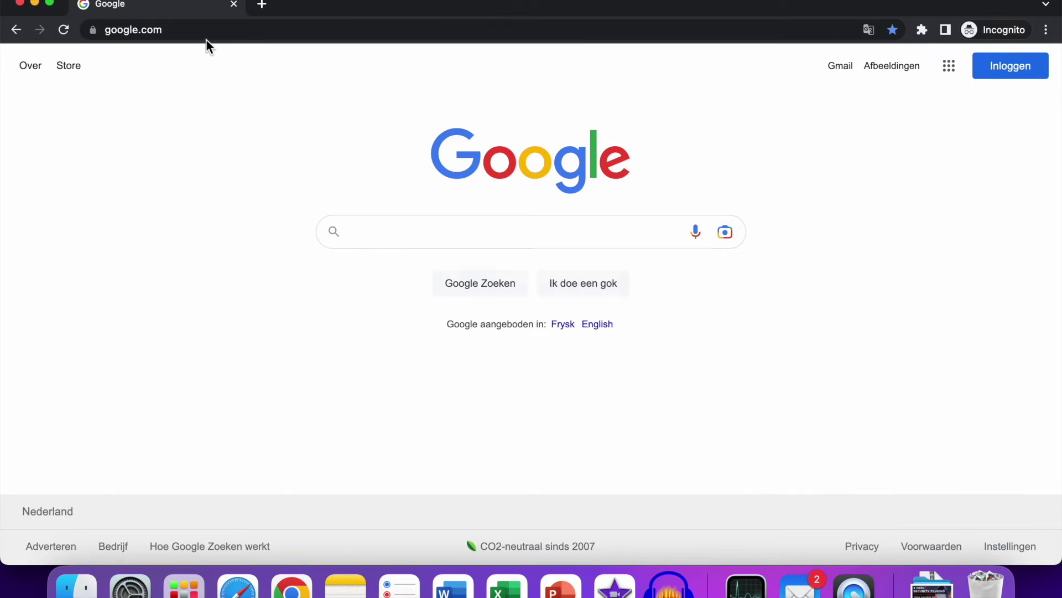
Load the made-up address staging2.websitelearninglab.com/omwomw in the incognito window
{"action": "triple_click", "coordinate": [201, 30]}
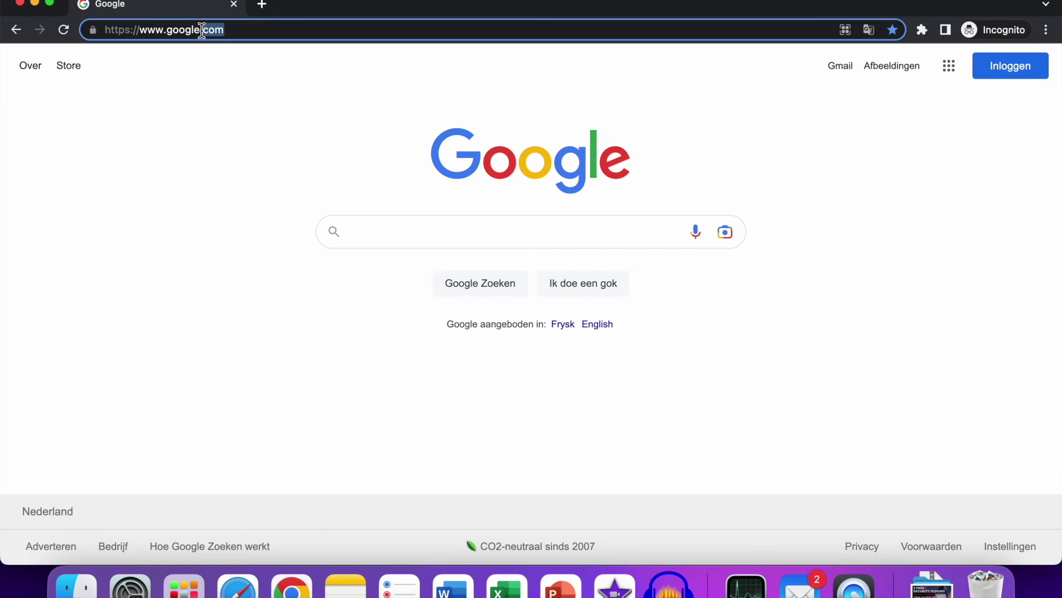
{"action": "key", "text": "super+v"}
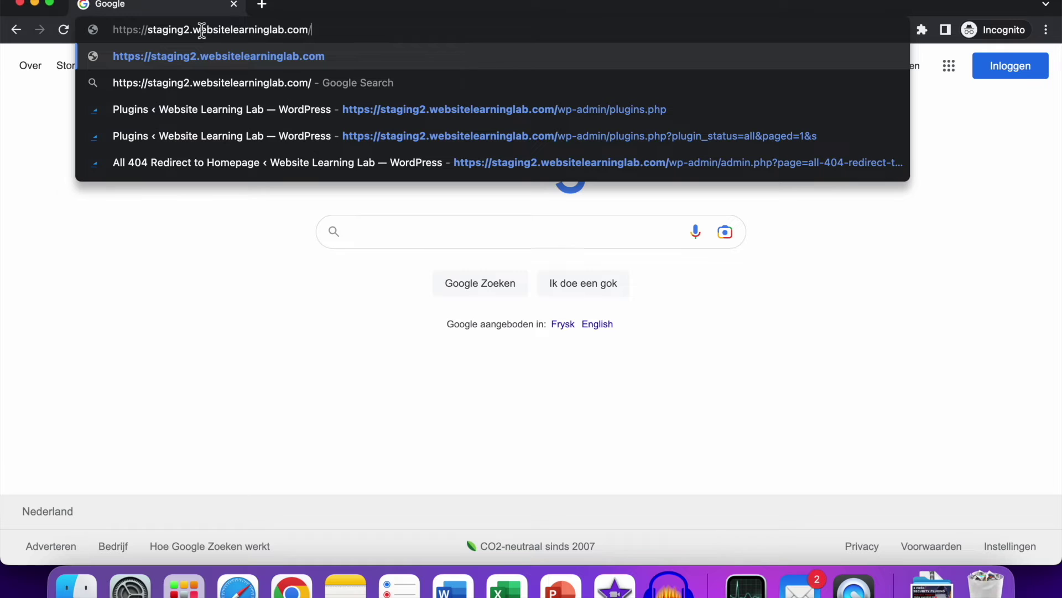
{"action": "type", "text": "omwomw"}
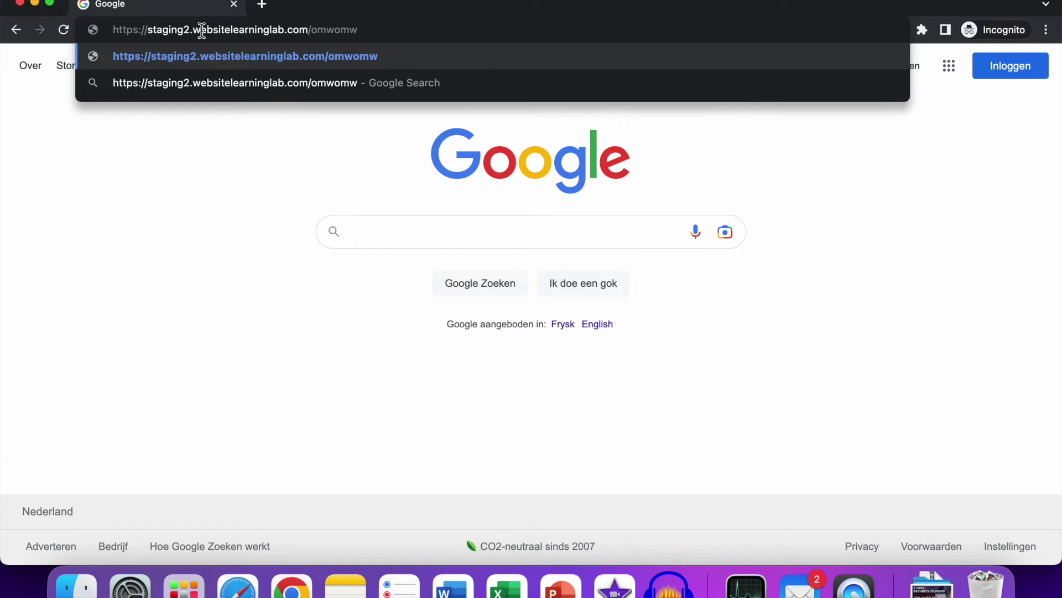
{"action": "key", "text": "Return"}
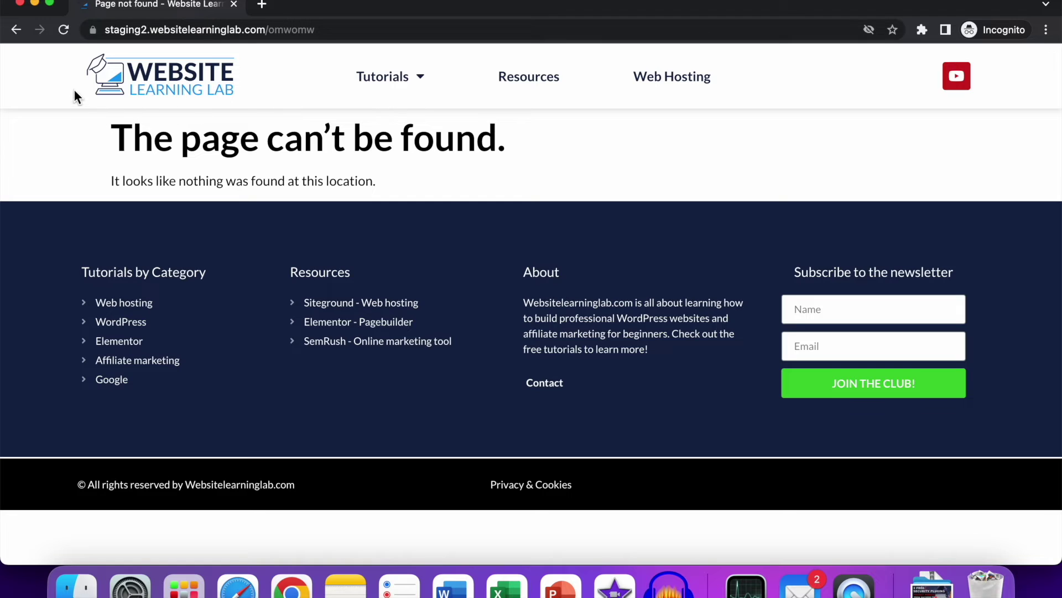
Highlight the site's 'The page can't be found.' heading and message
{"action": "left_click_drag", "start_coordinate": [111, 136], "coordinate": [506, 138]}
{"action": "left_click", "coordinate": [223, 207]}
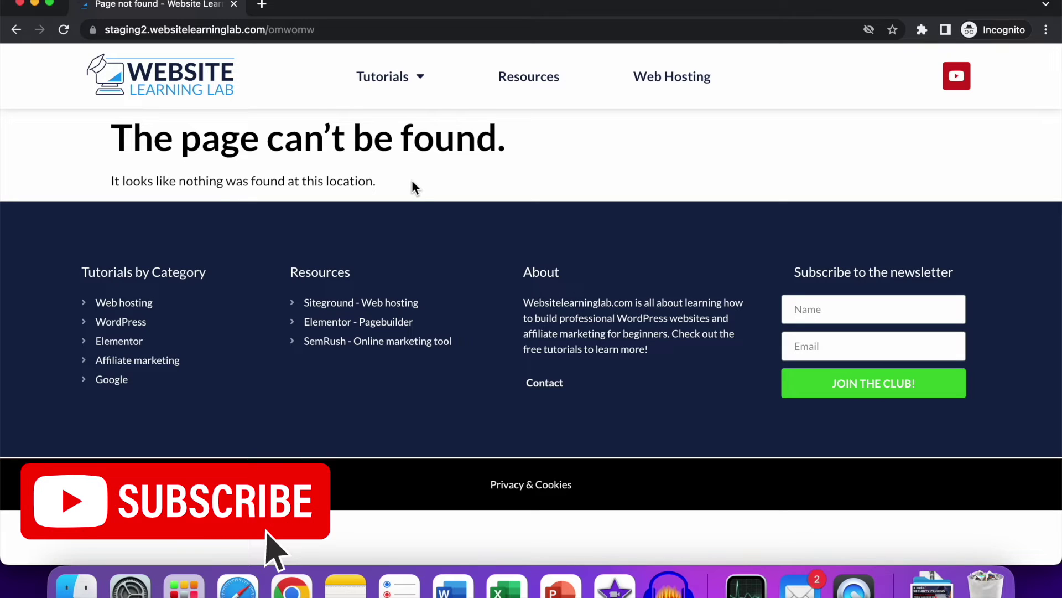
{"action": "left_click_drag", "start_coordinate": [414, 187], "coordinate": [121, 136]}
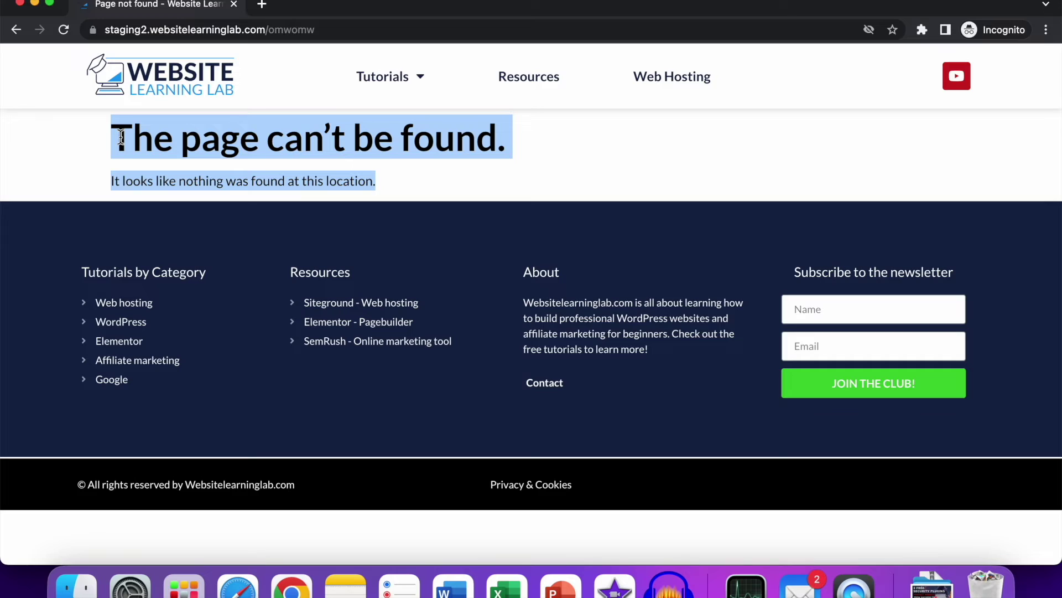
{"action": "left_click", "coordinate": [121, 136]}
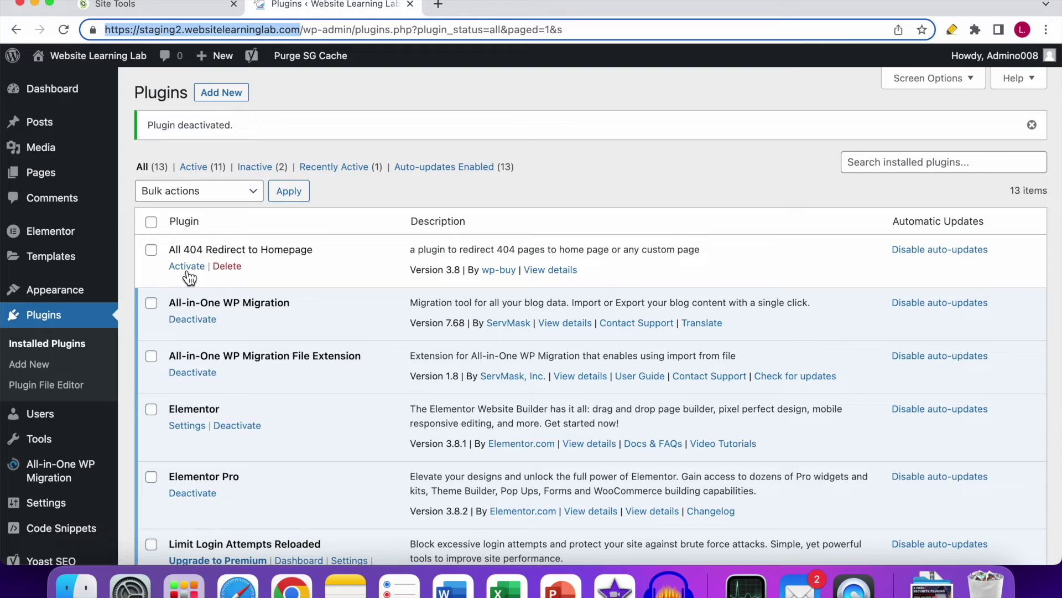
Reactivate All 404 Redirect to Homepage and open its Settings page
{"action": "left_click", "coordinate": [187, 267]}
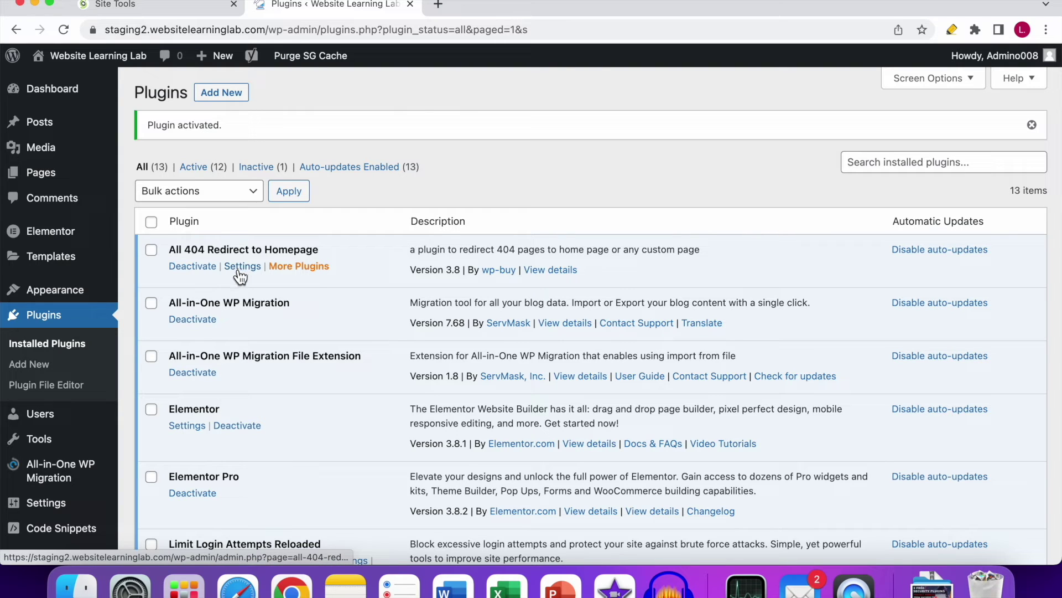
{"action": "left_click", "coordinate": [241, 267]}
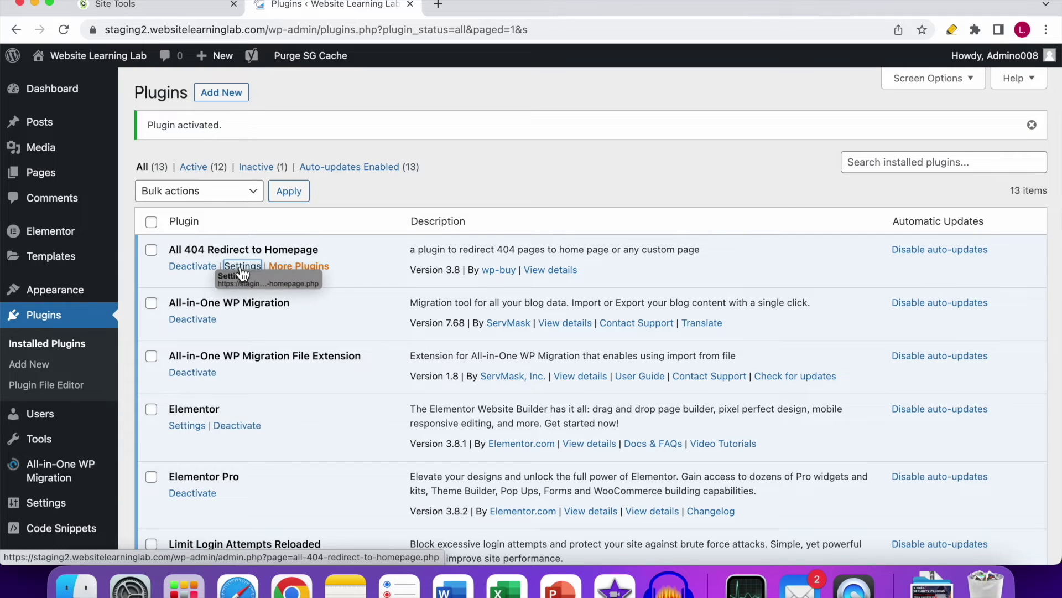
{"action": "left_click", "coordinate": [241, 271]}
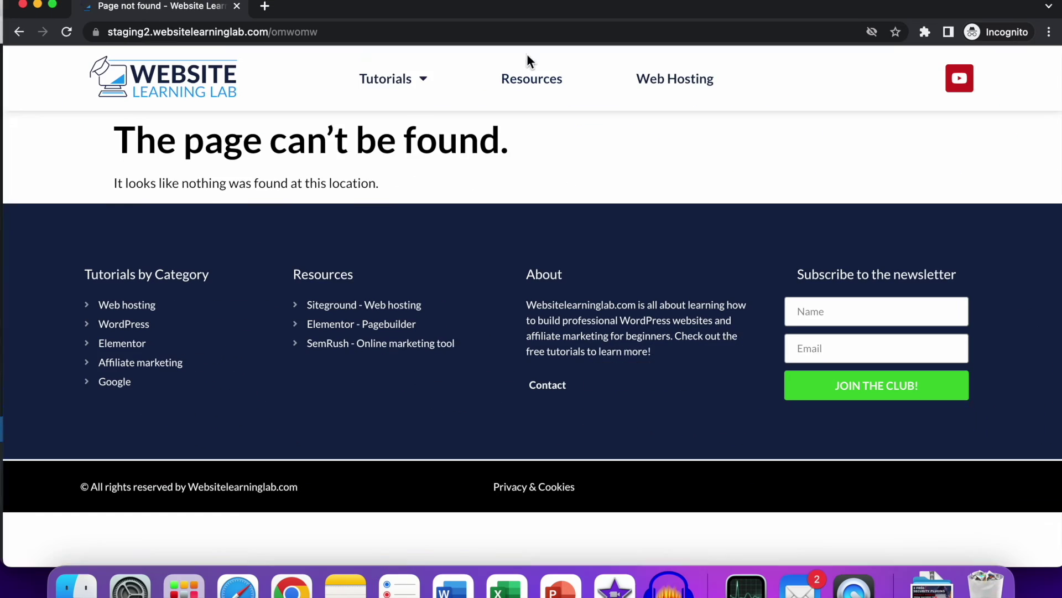
Replace the made-up path with 'mfefmfm' and load it, landing on the homepage
{"action": "left_click", "coordinate": [345, 32]}
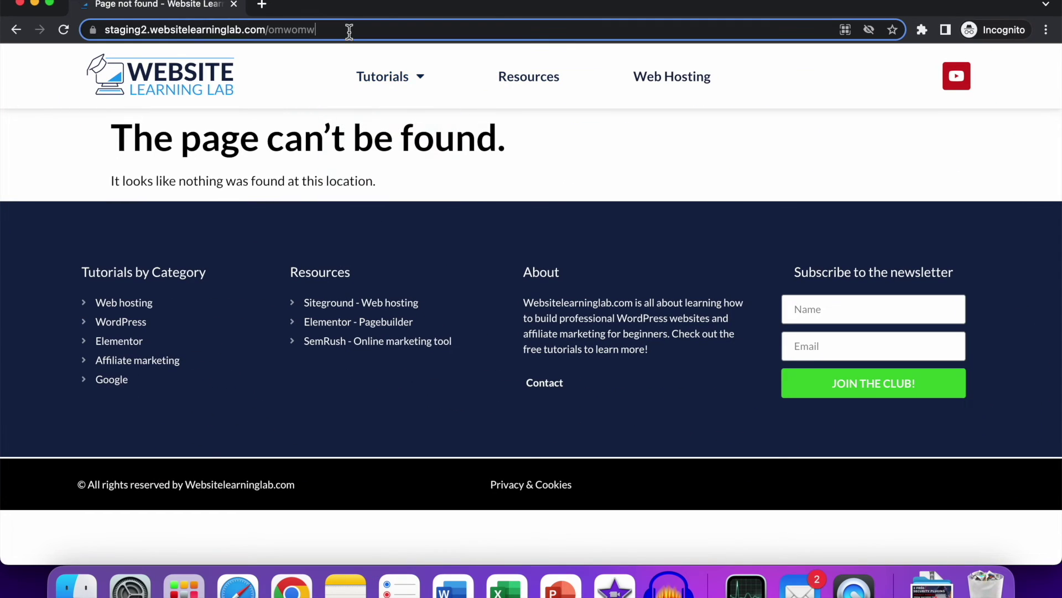
{"action": "left_click_drag", "start_coordinate": [350, 30], "coordinate": [304, 32]}
{"action": "left_click", "coordinate": [308, 33]}
{"action": "type", "text": "mfefmfm"}
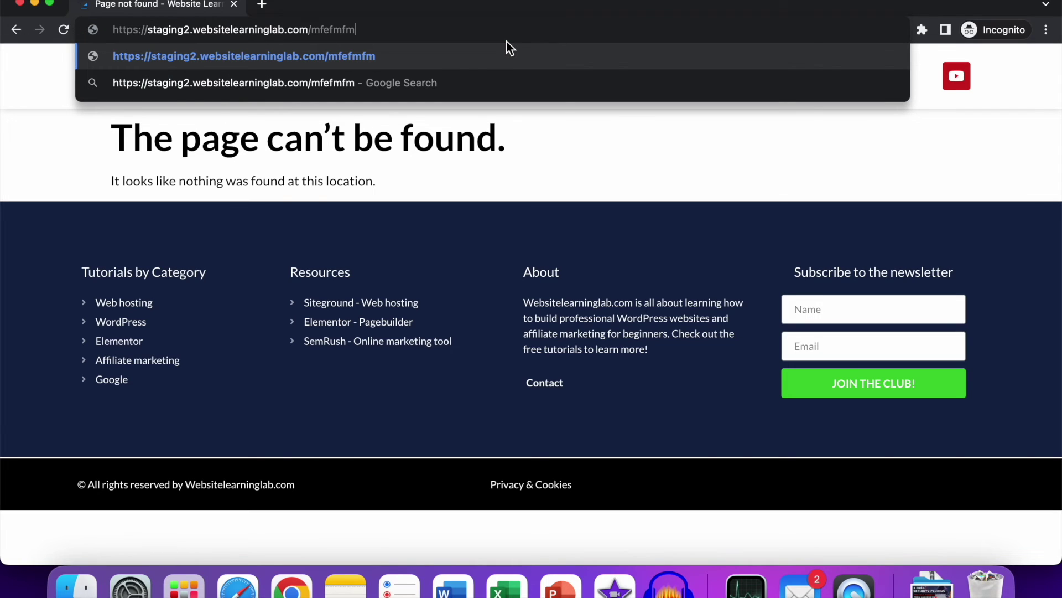
{"action": "key", "text": "Return"}
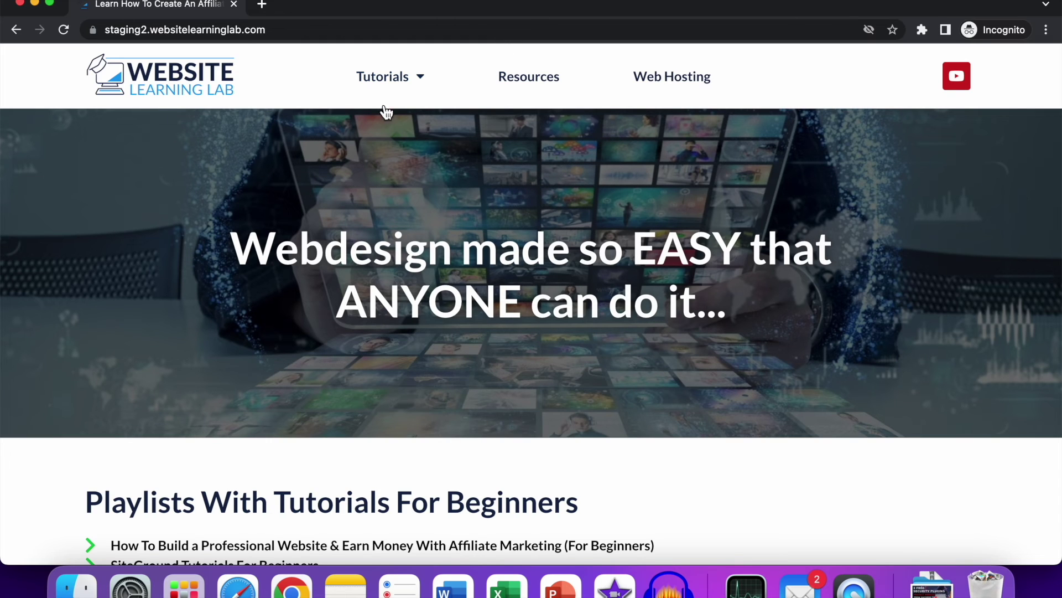
{"action": "scroll", "coordinate": [658, 194], "scroll_direction": "down", "scroll_amount": 7}
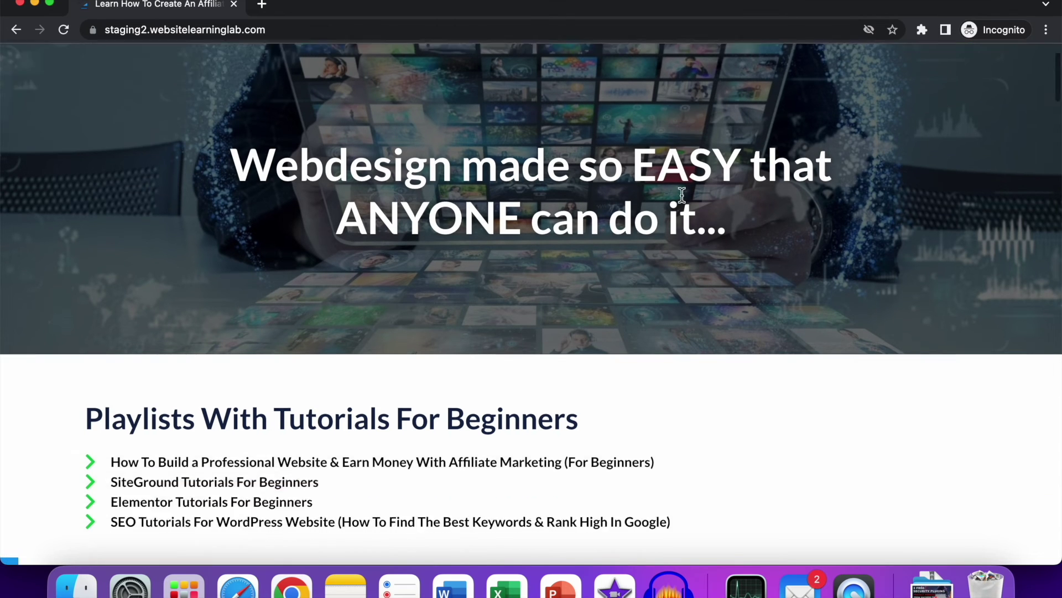
{"action": "scroll", "coordinate": [682, 207], "scroll_direction": "down", "scroll_amount": 17}
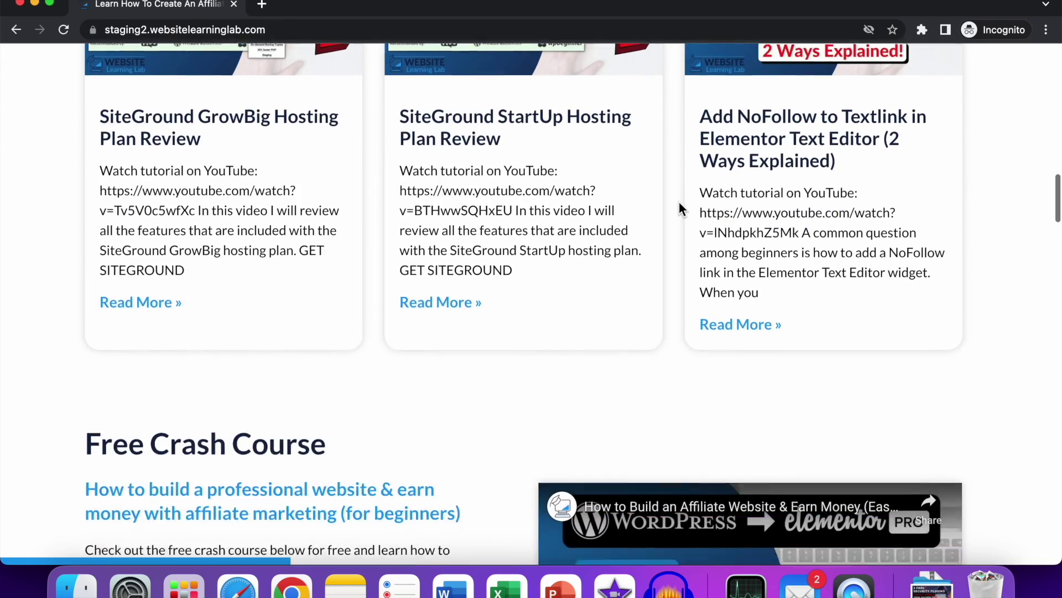
{"action": "scroll", "coordinate": [678, 201], "scroll_direction": "up", "scroll_amount": 4}
{"action": "scroll", "coordinate": [678, 203], "scroll_direction": "up", "scroll_amount": 20}
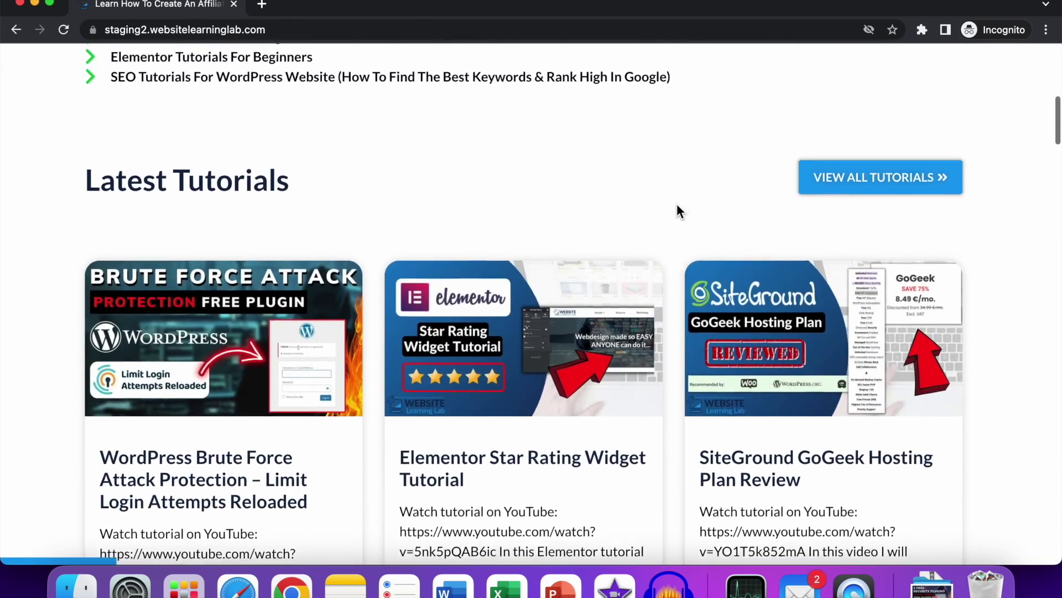
{"action": "scroll", "coordinate": [673, 205], "scroll_direction": "down", "scroll_amount": 1}
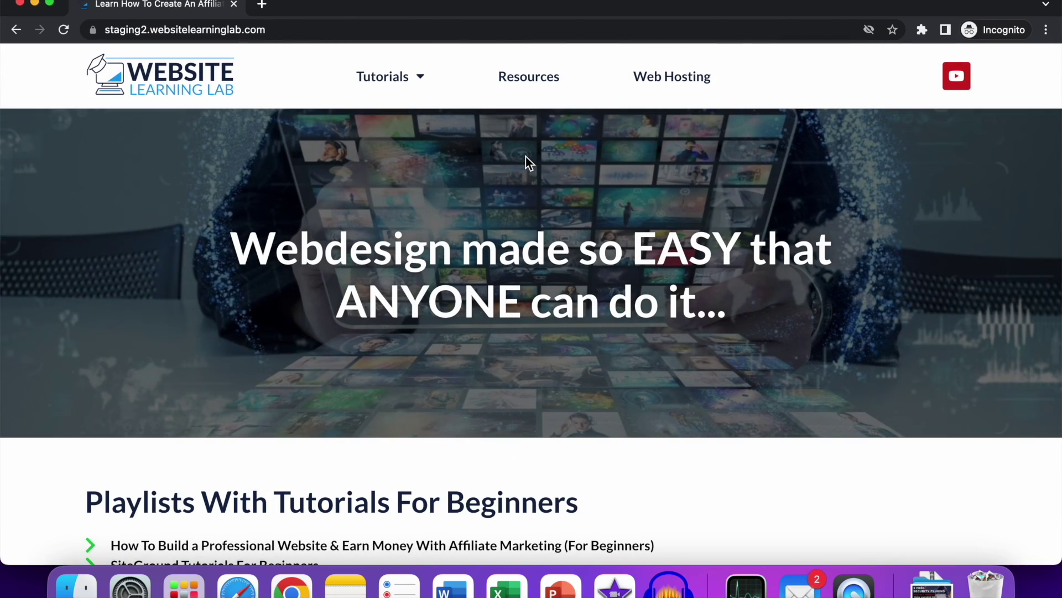